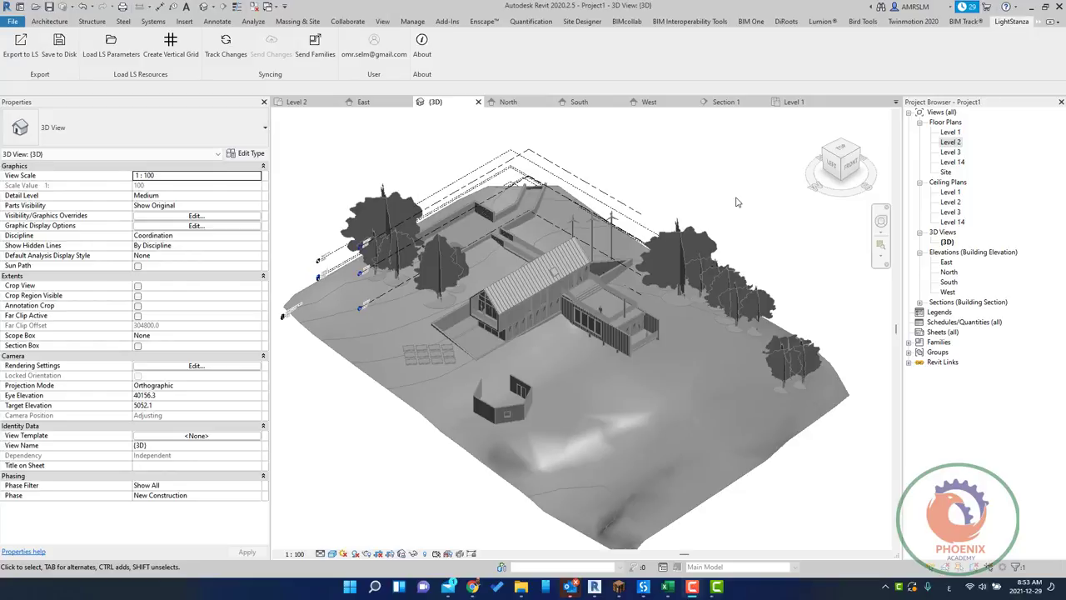
# - Set the LightStanza export options to Room/Floor export instead of the whole model
pyautogui.click(21, 50)
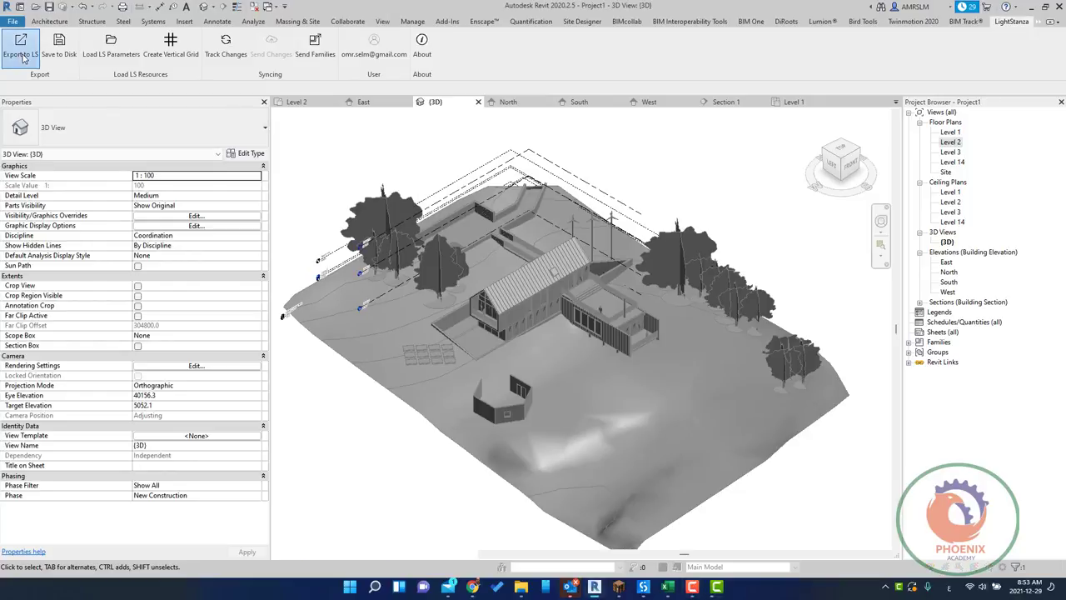
pyautogui.moveTo(533, 135); pyautogui.dragTo(350, 105)
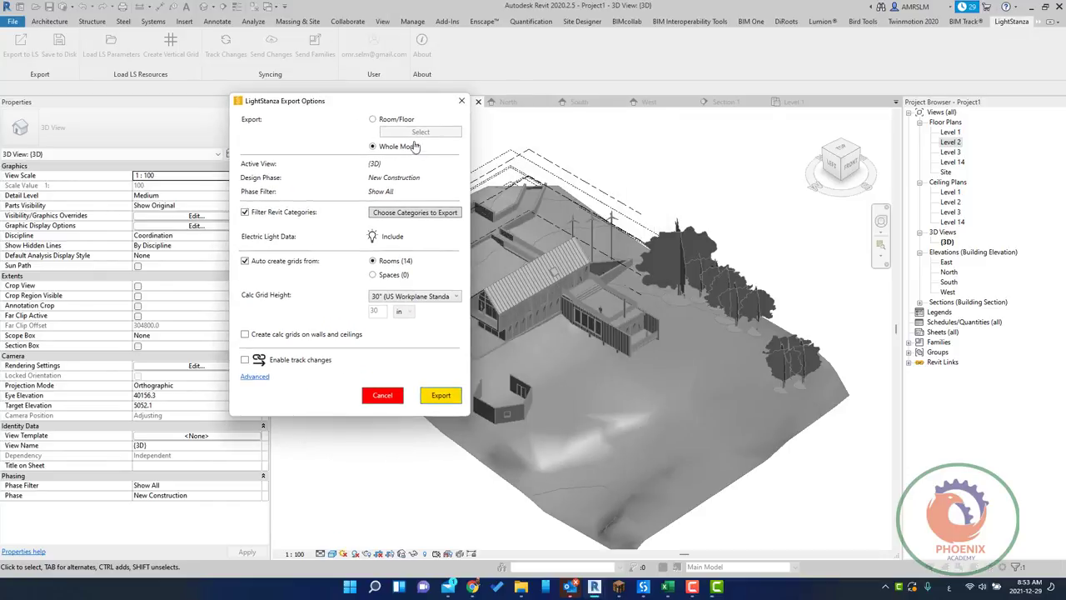
pyautogui.click(396, 121)
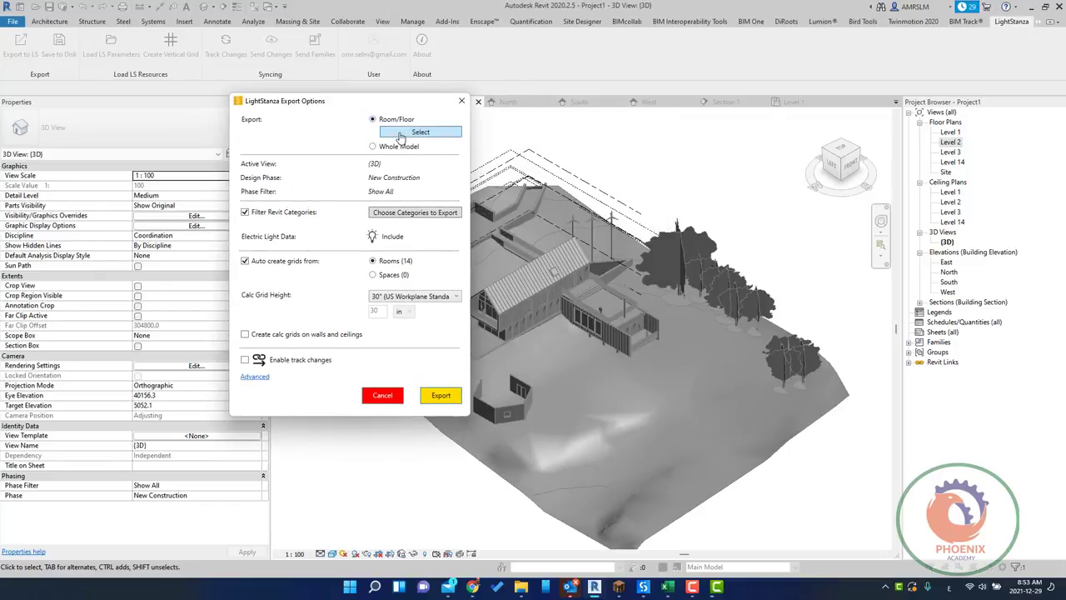
pyautogui.click(400, 135)
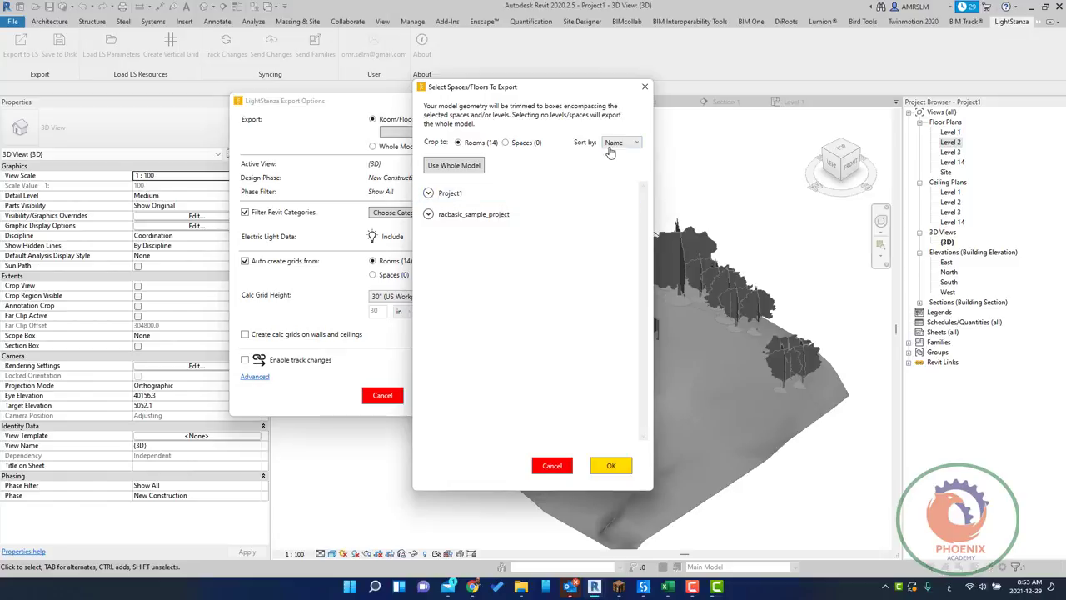
pyautogui.click(645, 87)
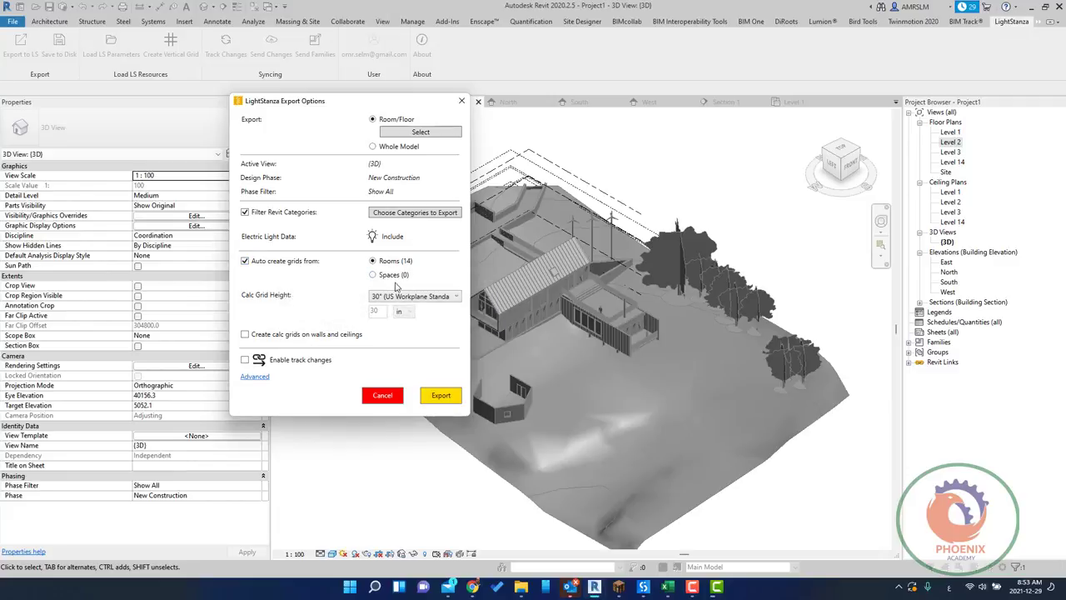
# - Export the Room/Floor model to LightStanza and let it open in the online design page
pyautogui.click(441, 396)
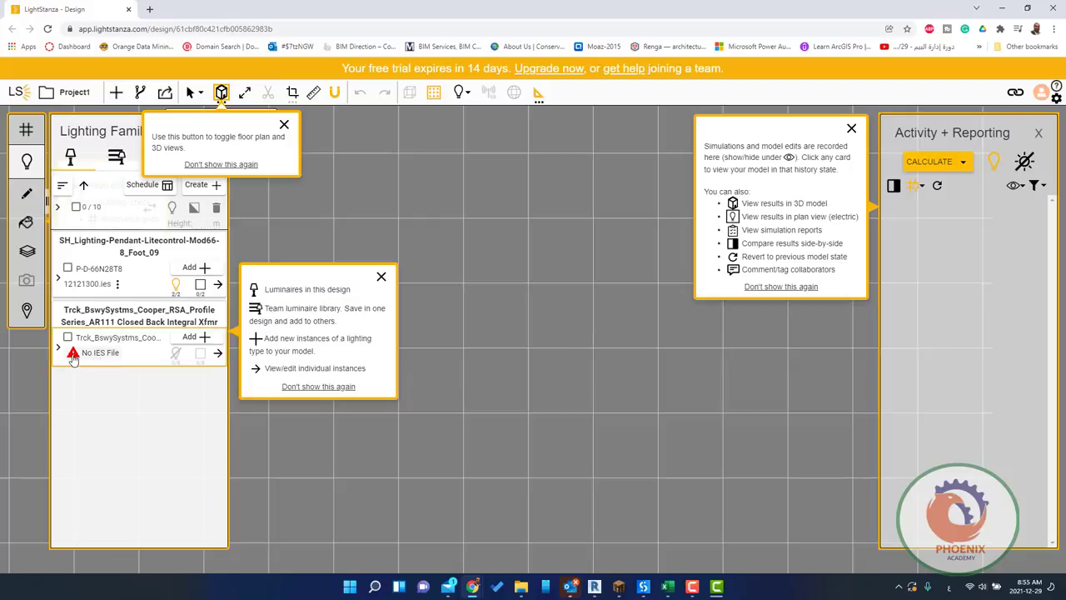
# - Assign pel_4ft_generic.ies from the IES library to the Cooper RSA fixture type
pyautogui.click(100, 354)
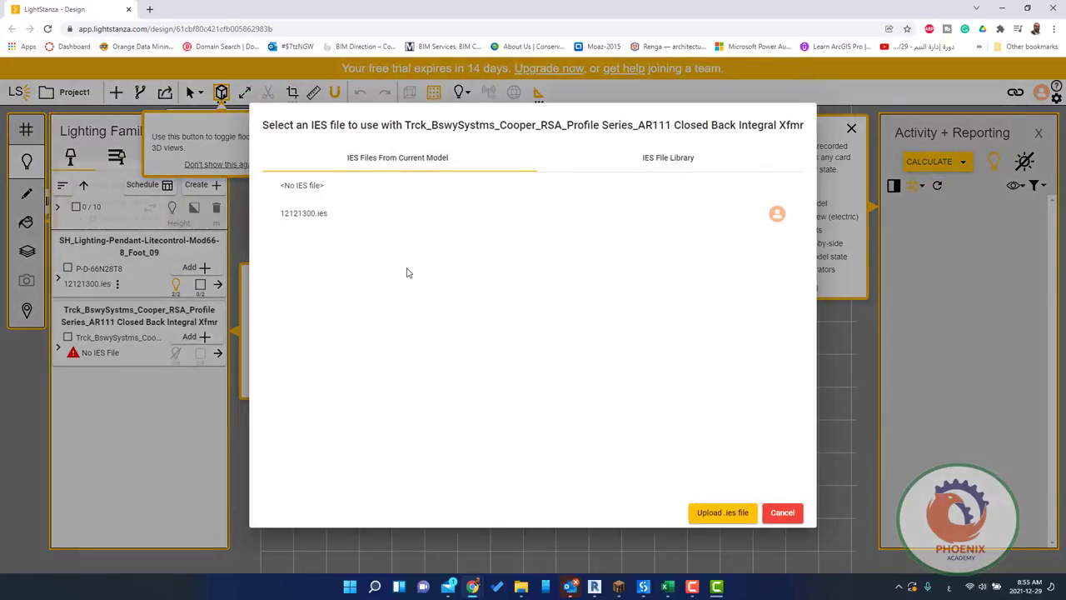
pyautogui.click(320, 222)
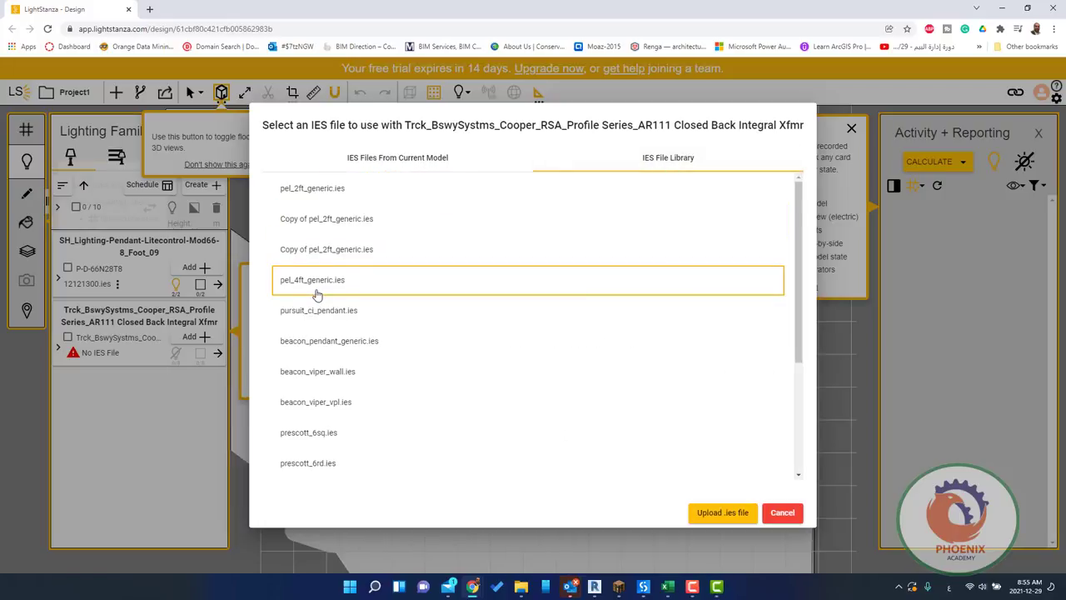
pyautogui.click(358, 283)
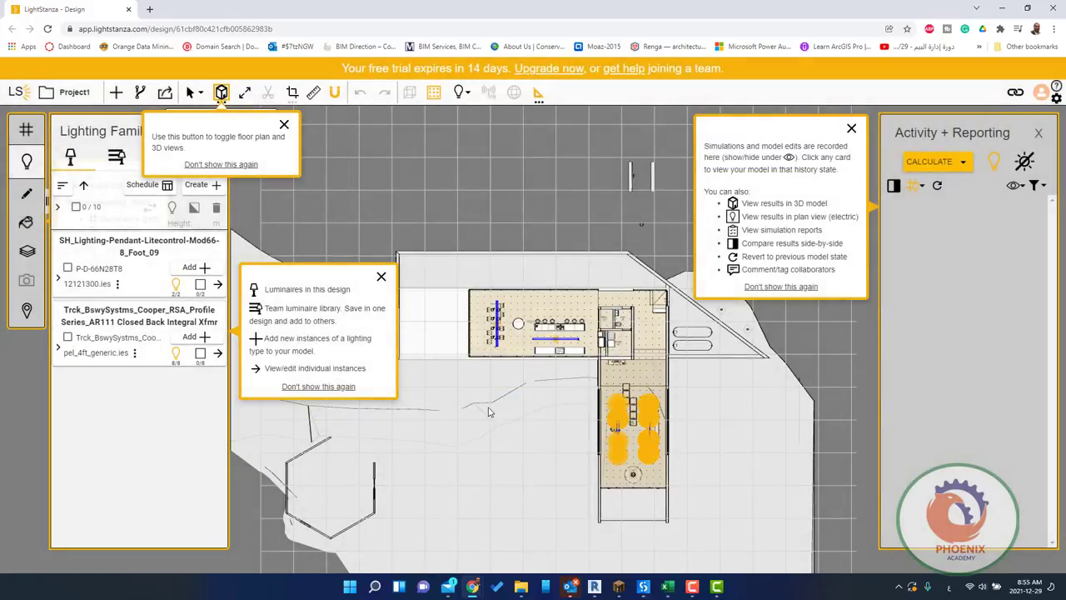
# - Start a Normal-mode Grid Illuminance calculation, which appears as Calculation 2
pyautogui.scroll(2, 691, 400)
pyautogui.moveTo(690, 398); pyautogui.dragTo(589, 287)
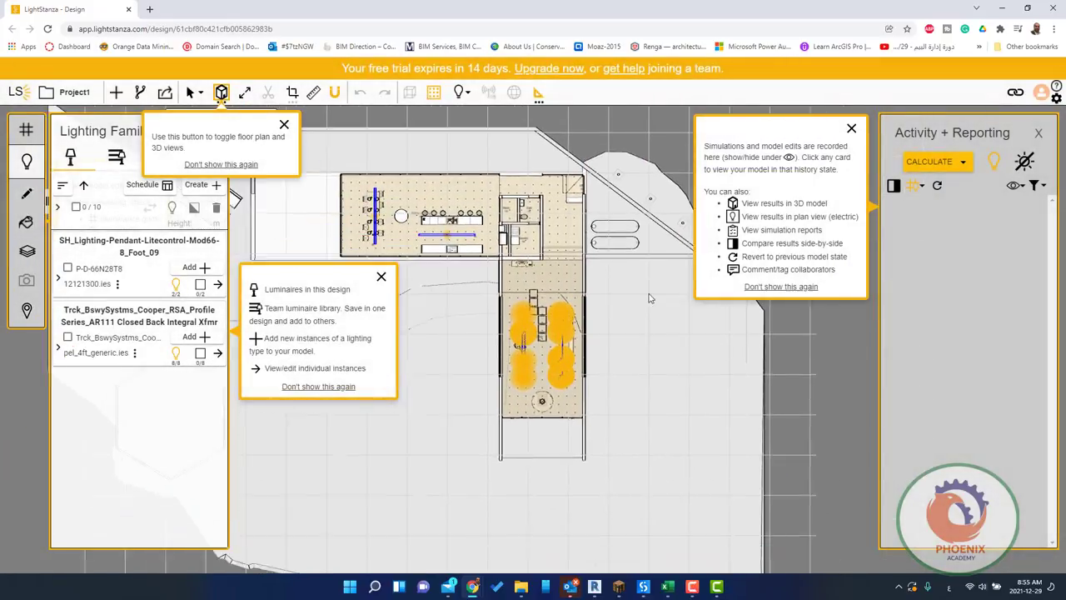
pyautogui.click(958, 161)
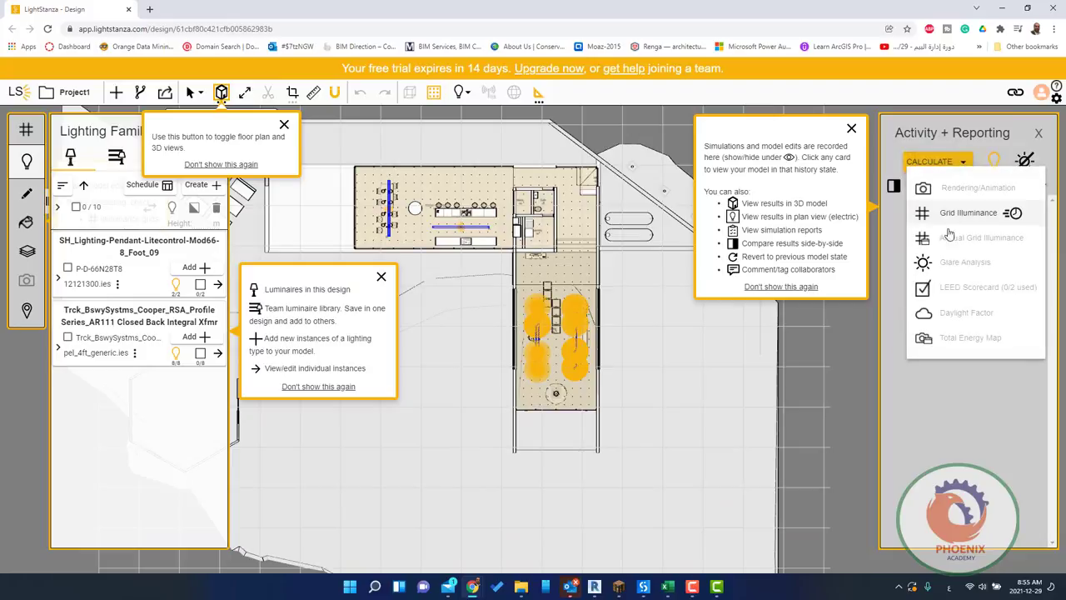
pyautogui.click(966, 213)
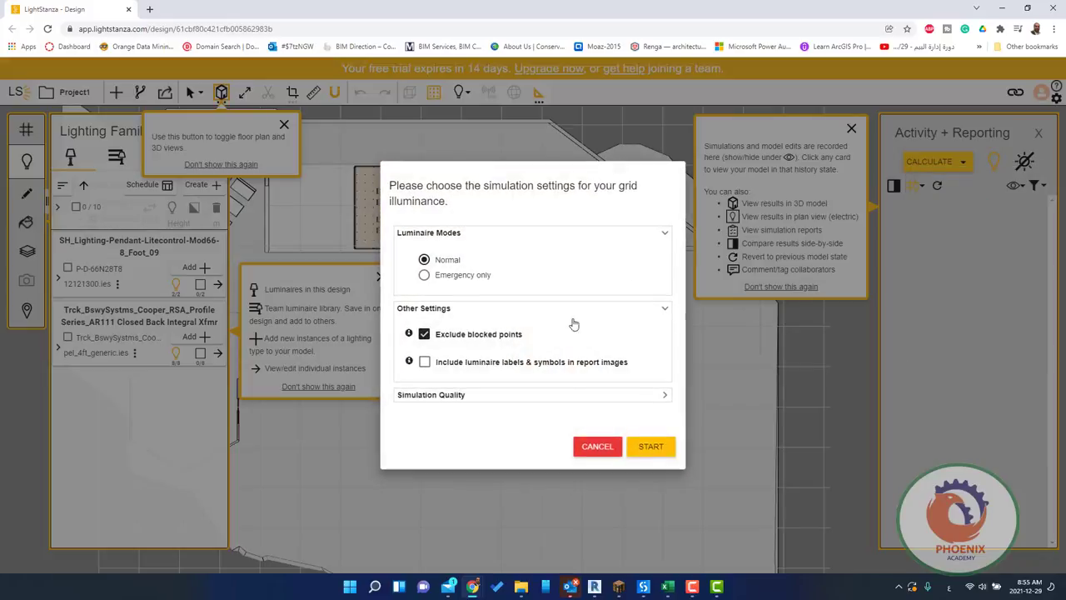
pyautogui.click(652, 447)
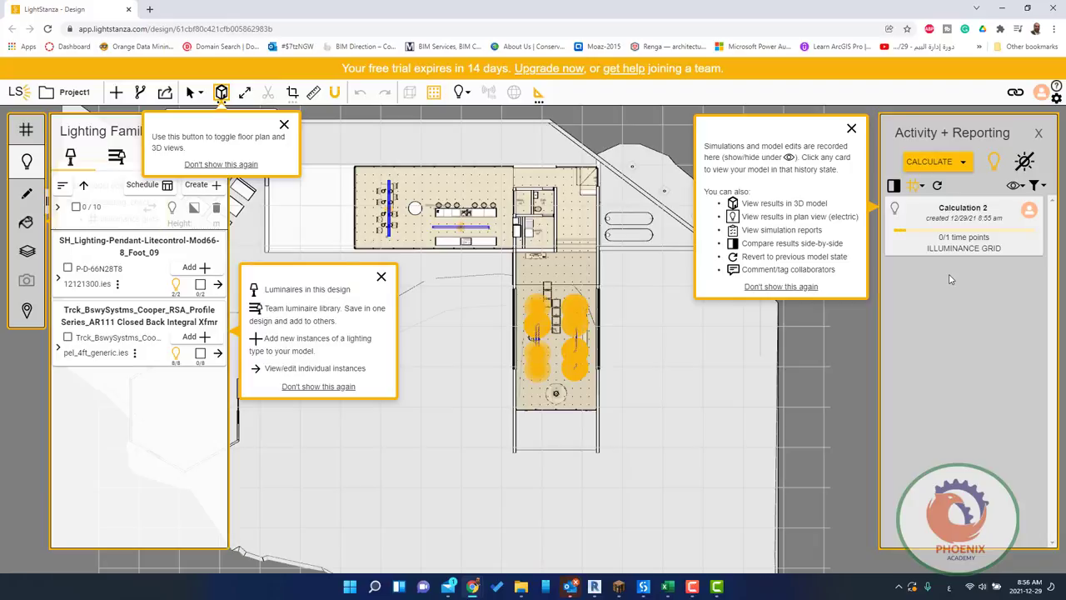
# - Display Calculation 2's heatmap on the zoomed plan with bounds narrowed to 292–543 lux
pyautogui.click(27, 251)
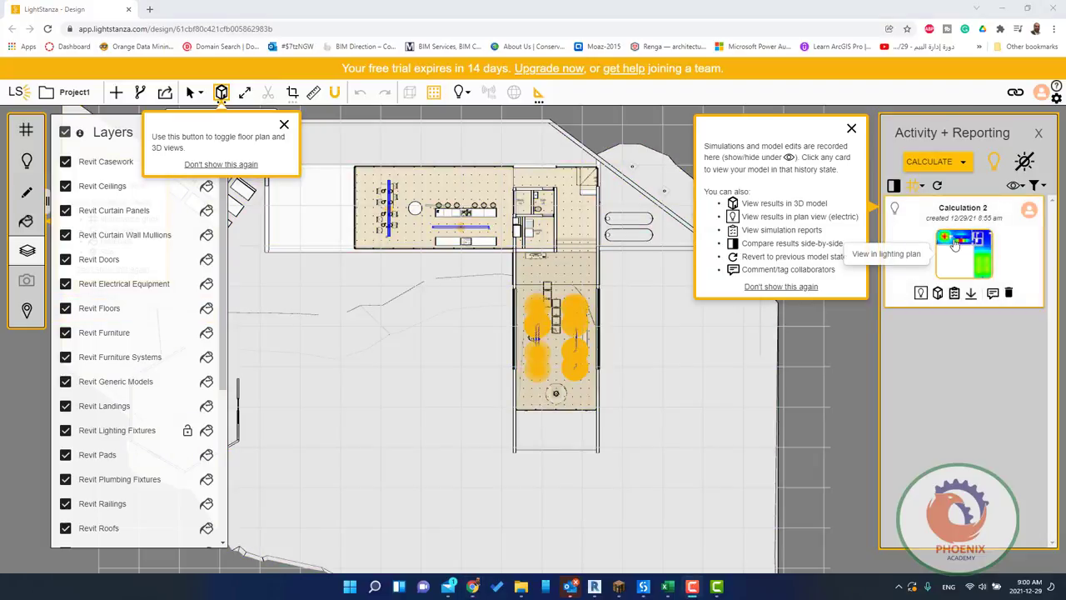
pyautogui.click(961, 258)
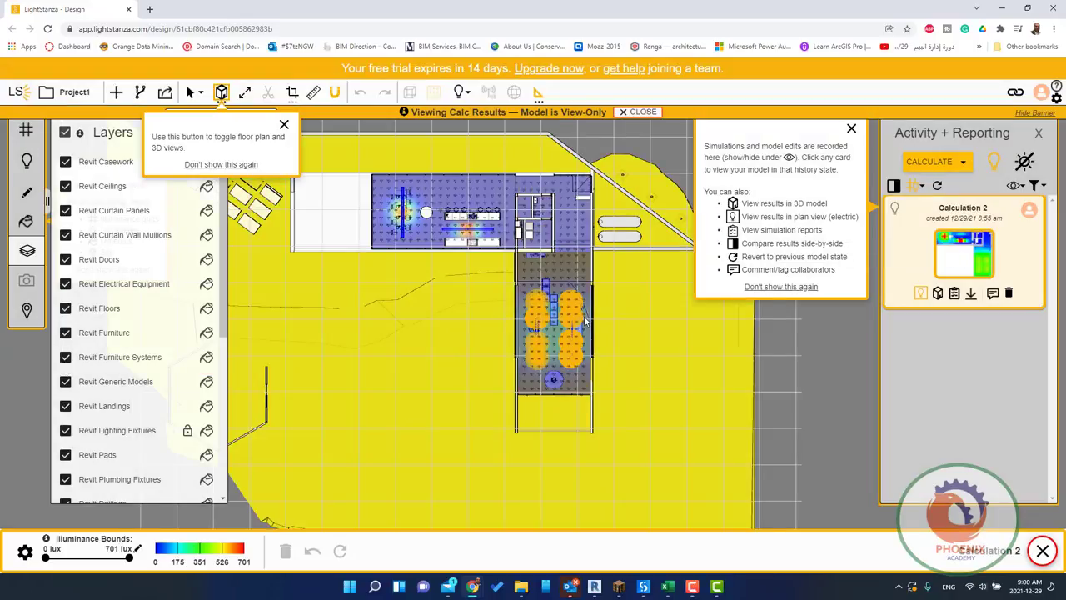
pyautogui.scroll(2, 516, 250)
pyautogui.scroll(1, 496, 241)
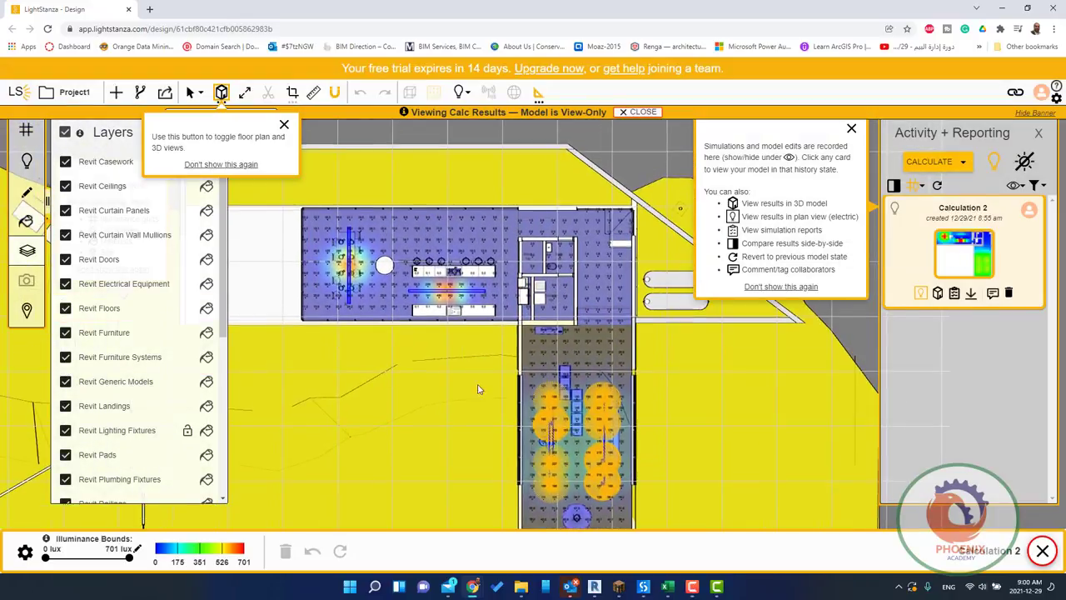
pyautogui.scroll(1, 508, 275)
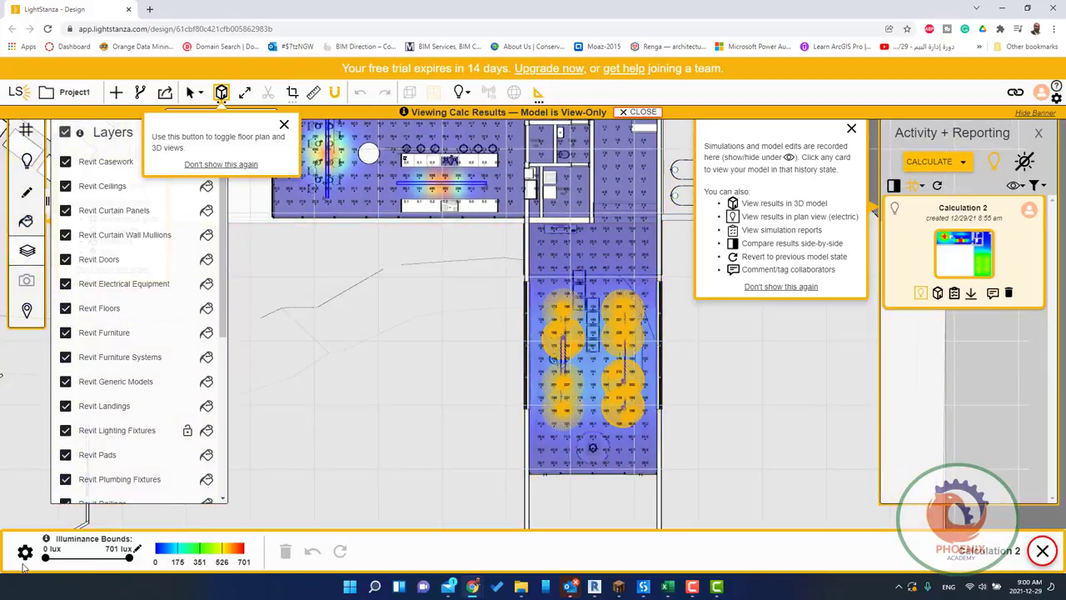
pyautogui.moveTo(46, 556)
pyautogui.mouseDown()
pyautogui.moveTo(129, 557)
pyautogui.moveTo(109, 556)
pyautogui.mouseUp()
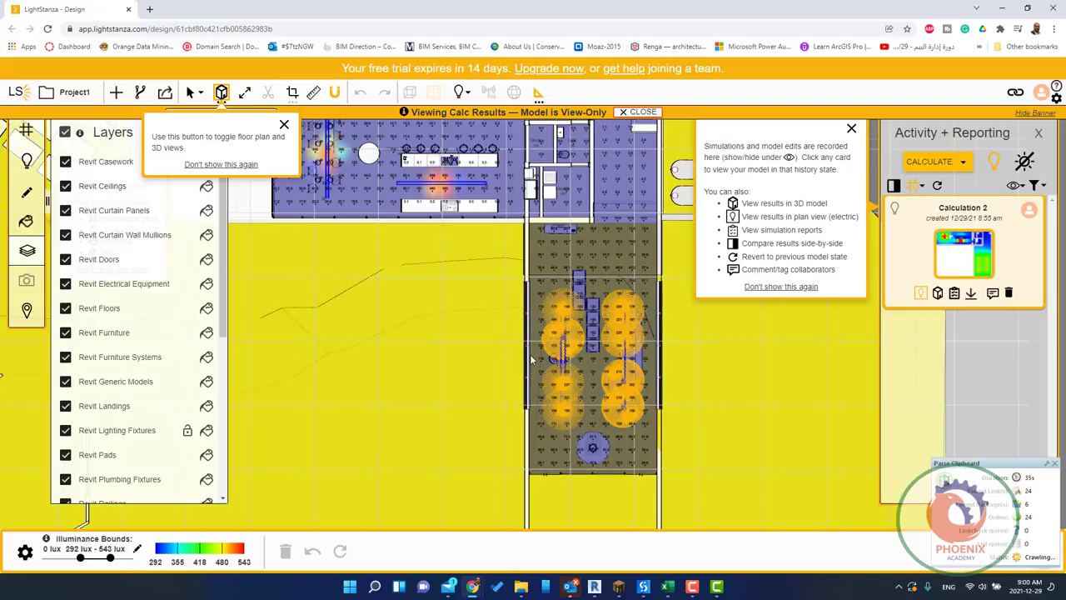
pyautogui.scroll(2, 525, 325)
pyautogui.scroll(2, 679, 367)
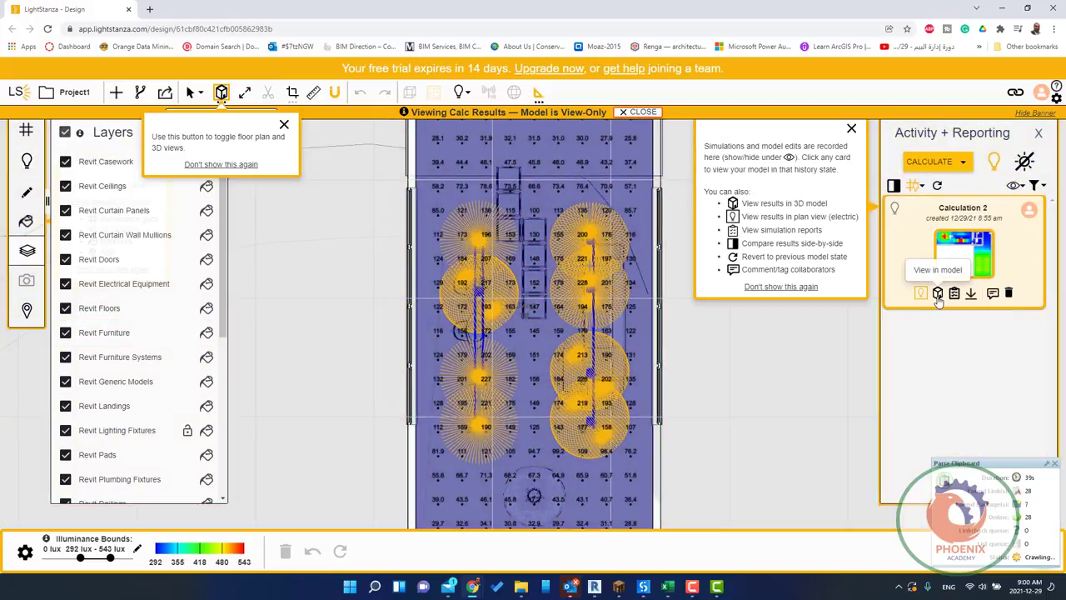
# - Open Calculation 2's report and review the per-room lux results and luminaire schedule
pyautogui.click(938, 295)
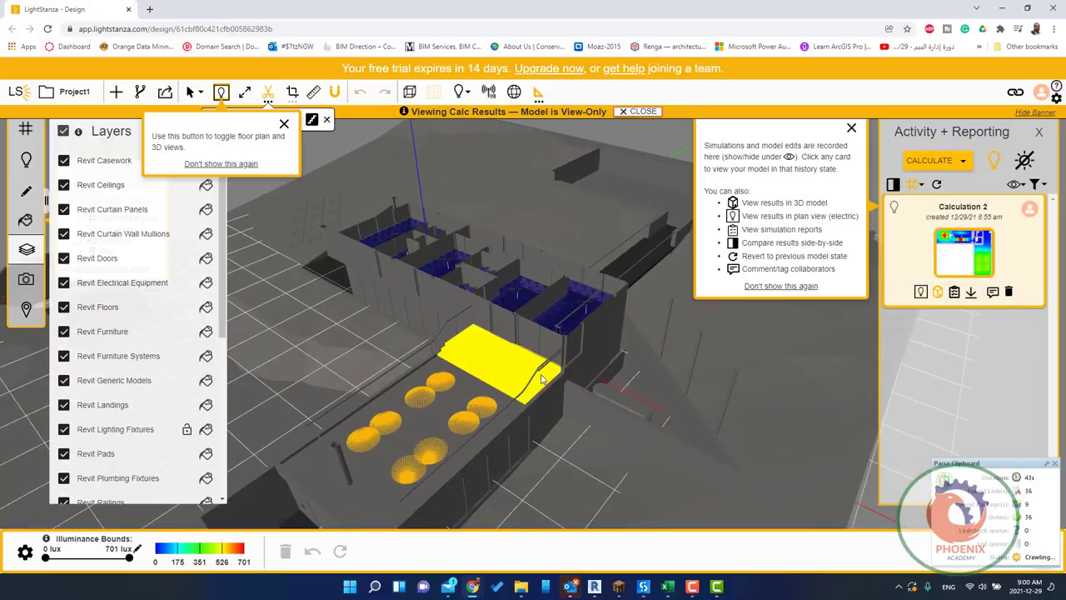
pyautogui.click(954, 293)
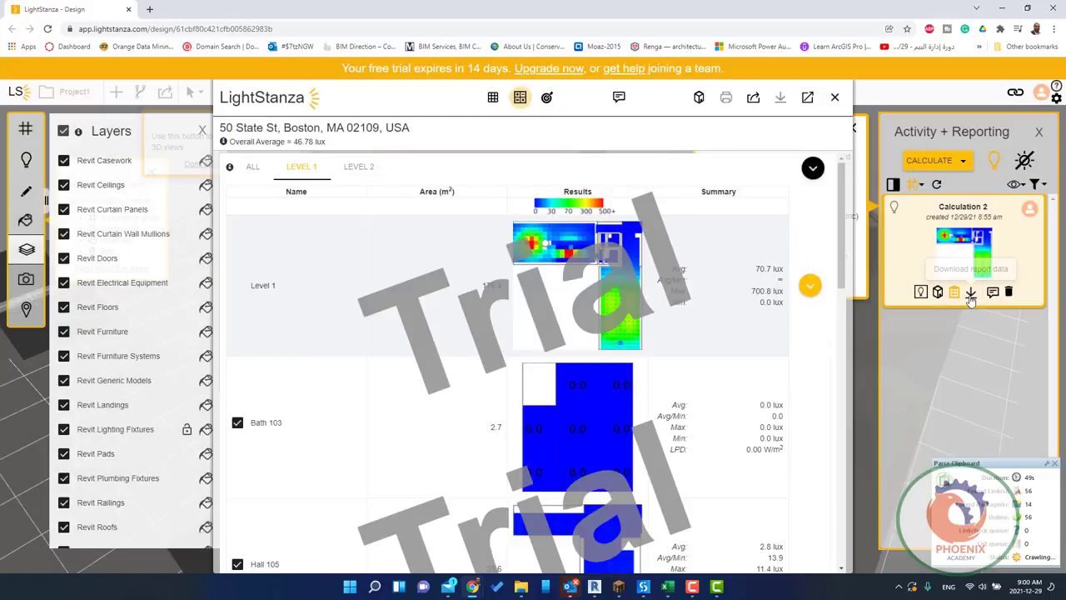
pyautogui.scroll(-5, 633, 333)
pyautogui.scroll(-5, 548, 341)
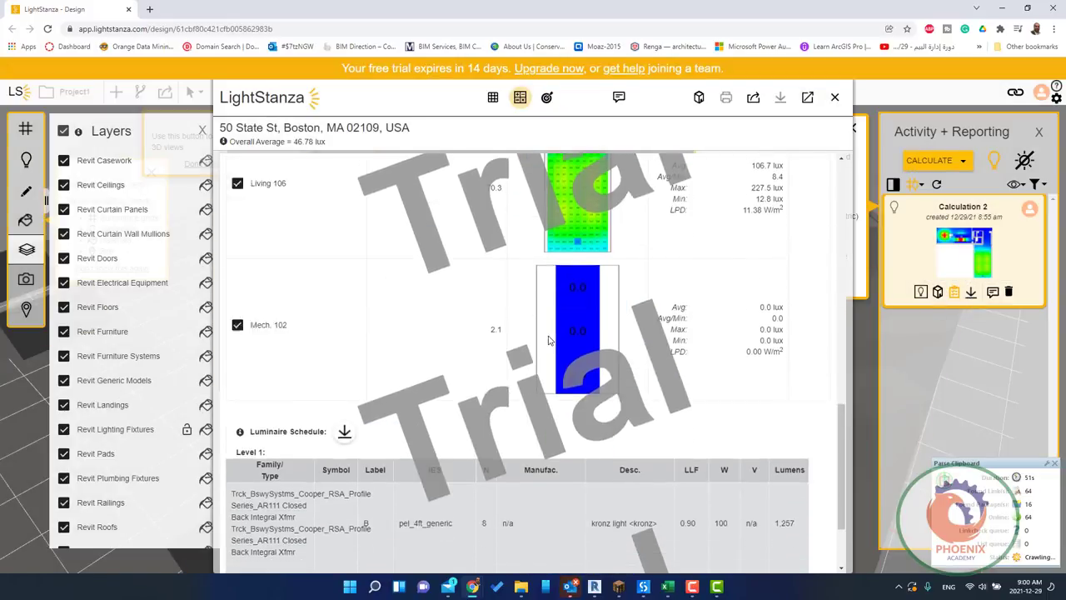
pyautogui.scroll(2, 416, 375)
pyautogui.scroll(-3, 394, 395)
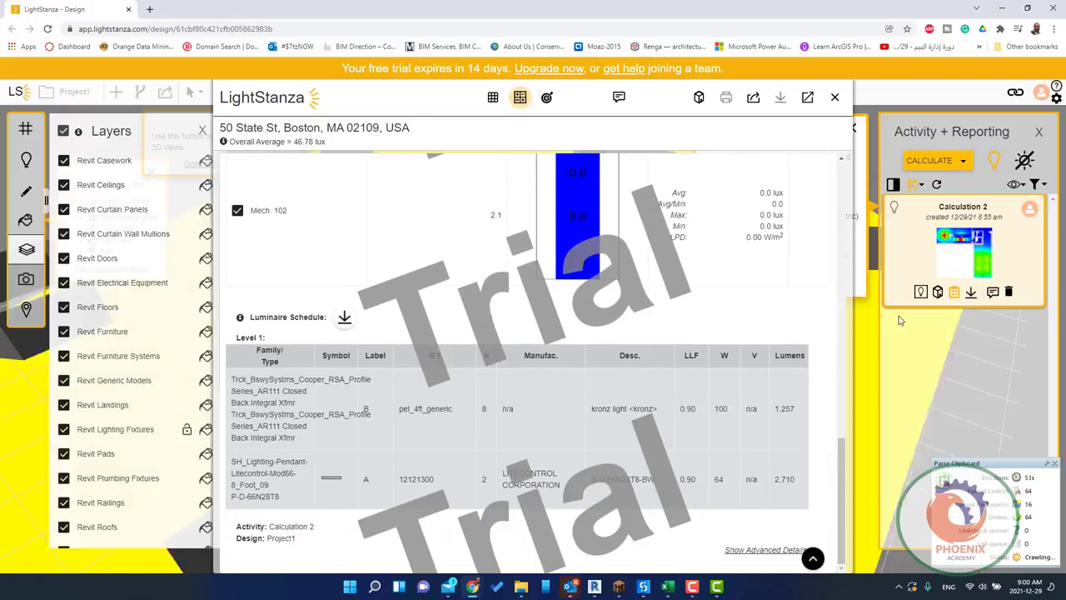